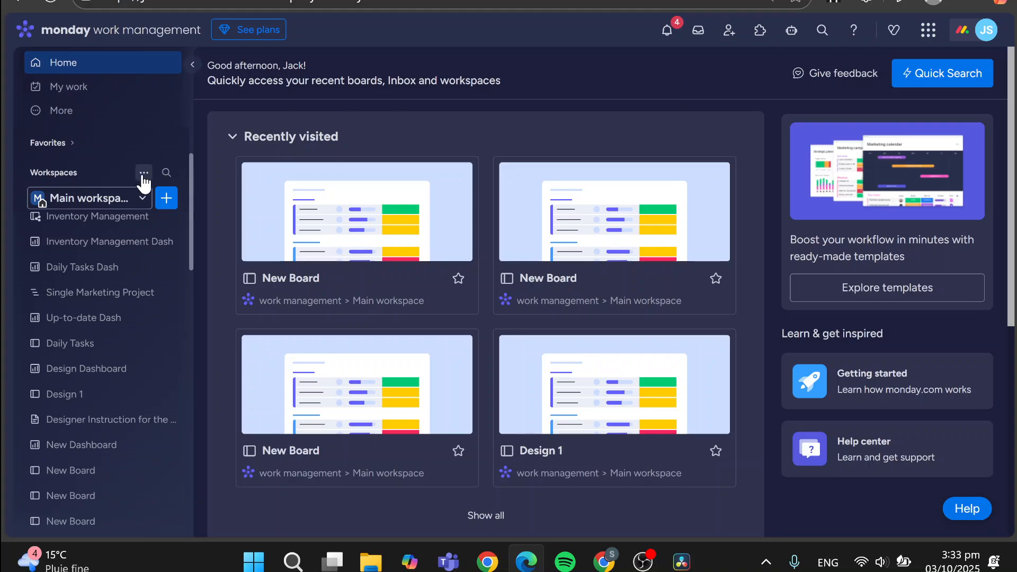
Open the Up-to-date Board from the main workspace
scroll(143, 296, up, 2)
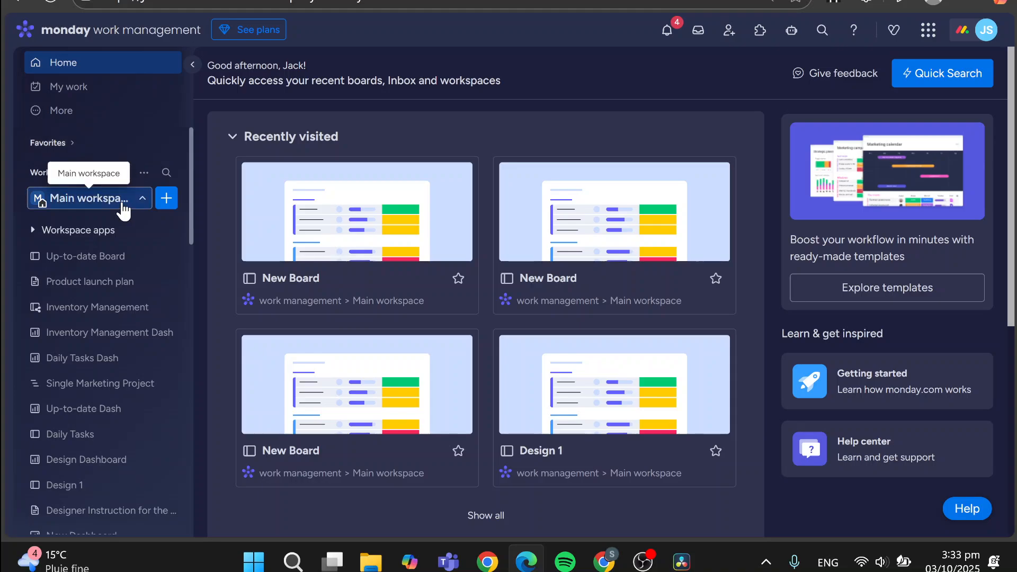
click(117, 204)
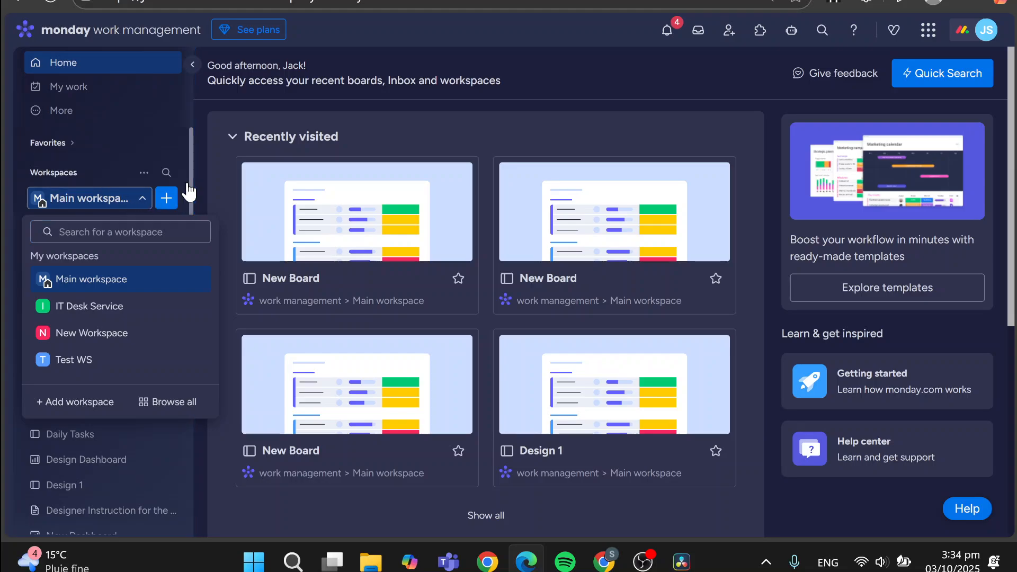
click(167, 199)
click(168, 200)
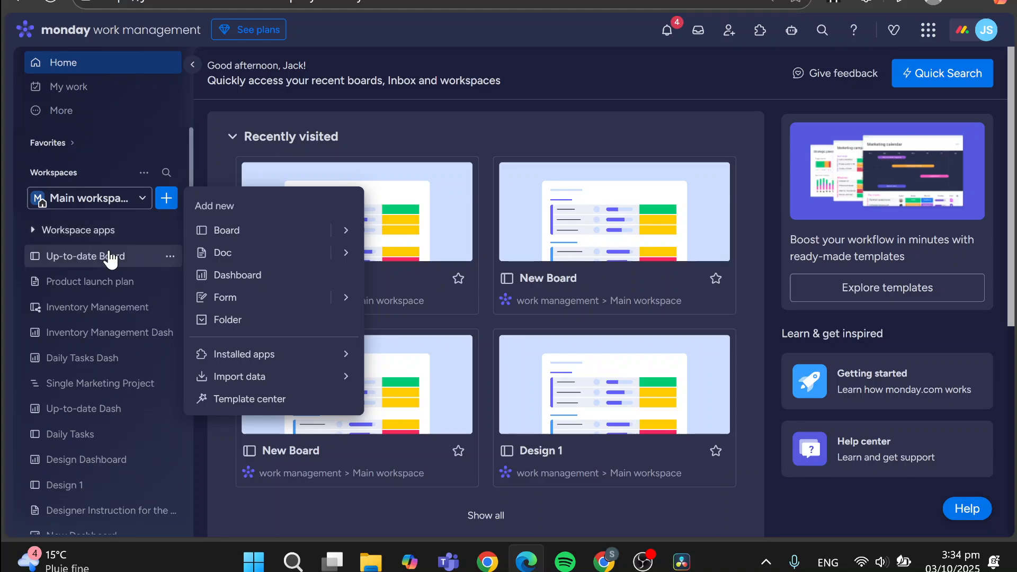
click(107, 253)
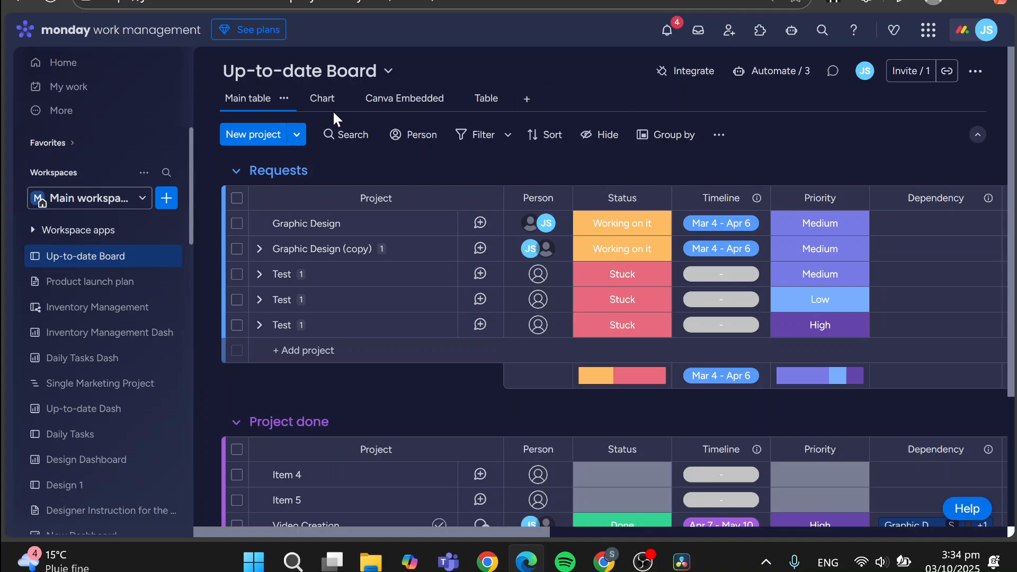
Add a Gantt view to the Up-to-date Board and unlock it by starting the free trial
click(527, 101)
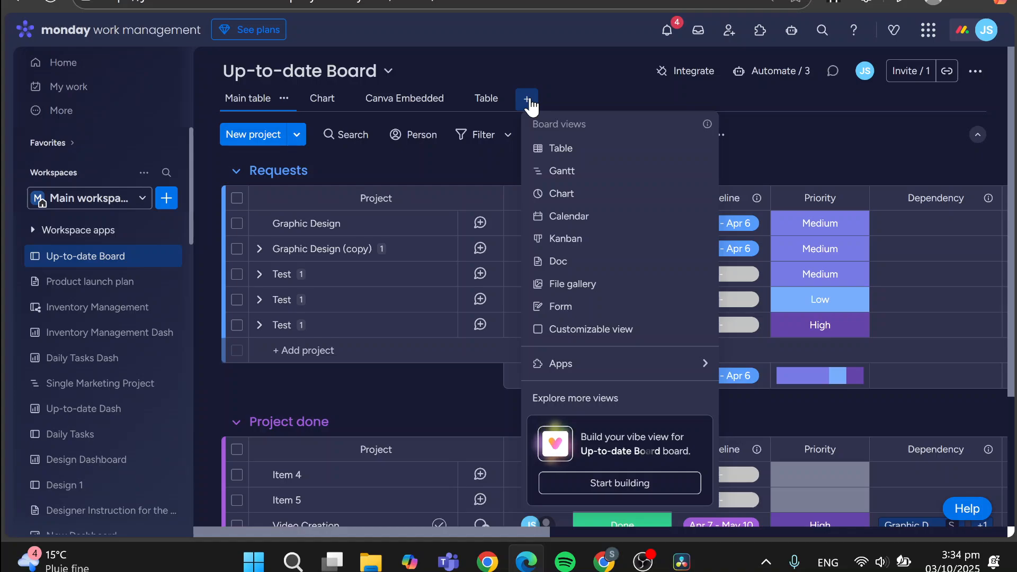
click(670, 171)
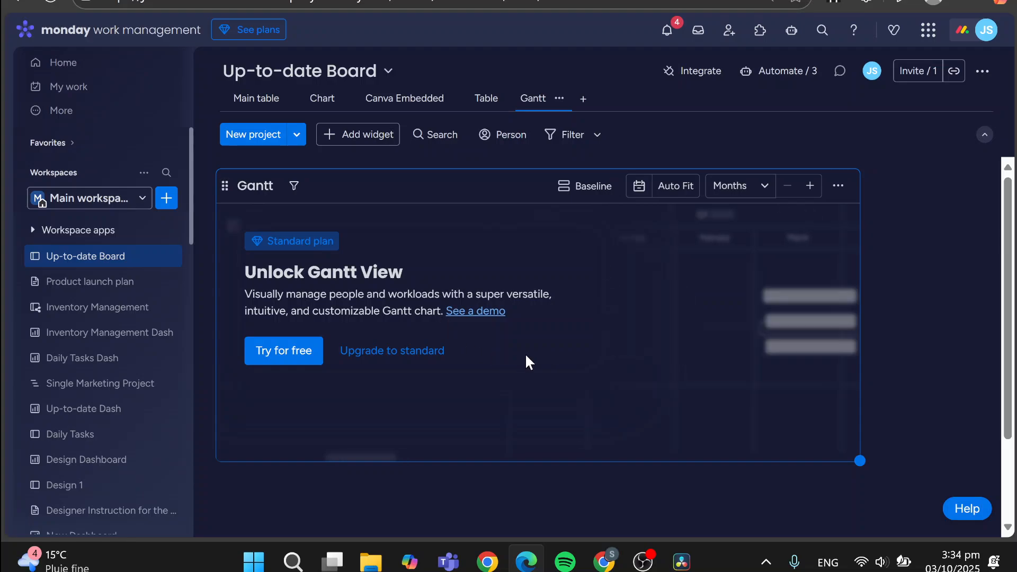
click(274, 354)
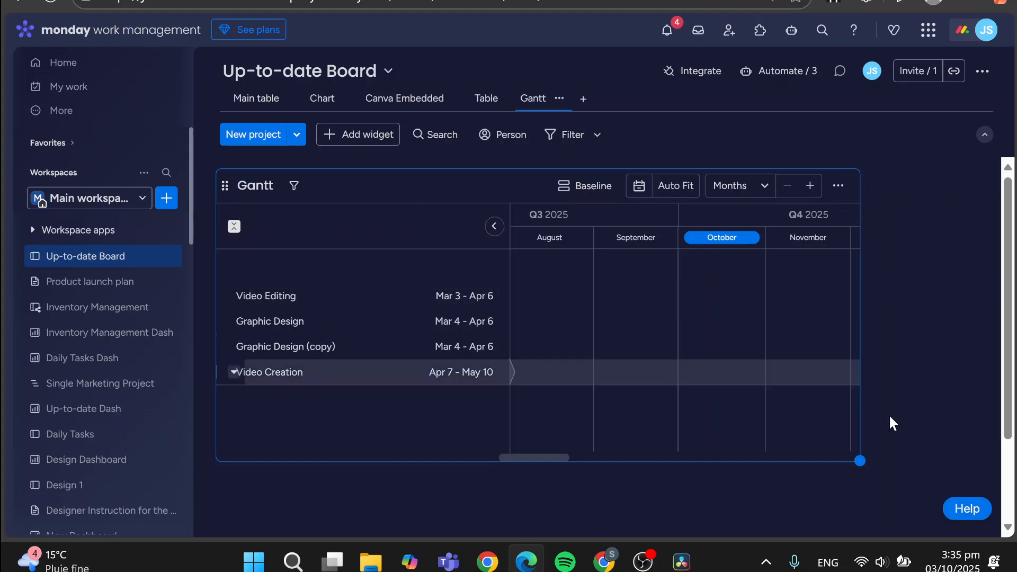
Widen the Gantt widget slightly and look at the actions available for the Video Editing item
drag(918, 456, 937, 443)
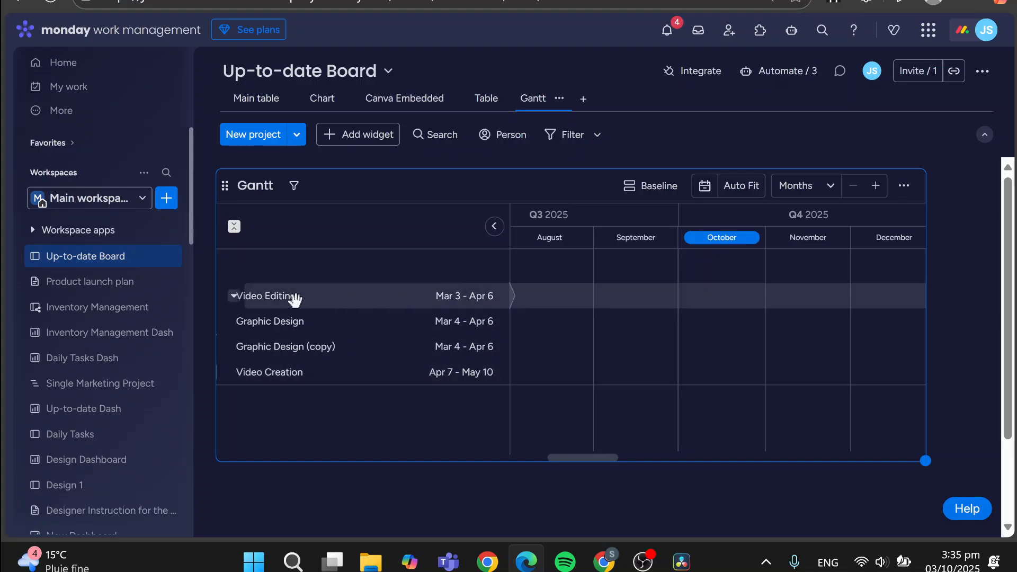
click(234, 297)
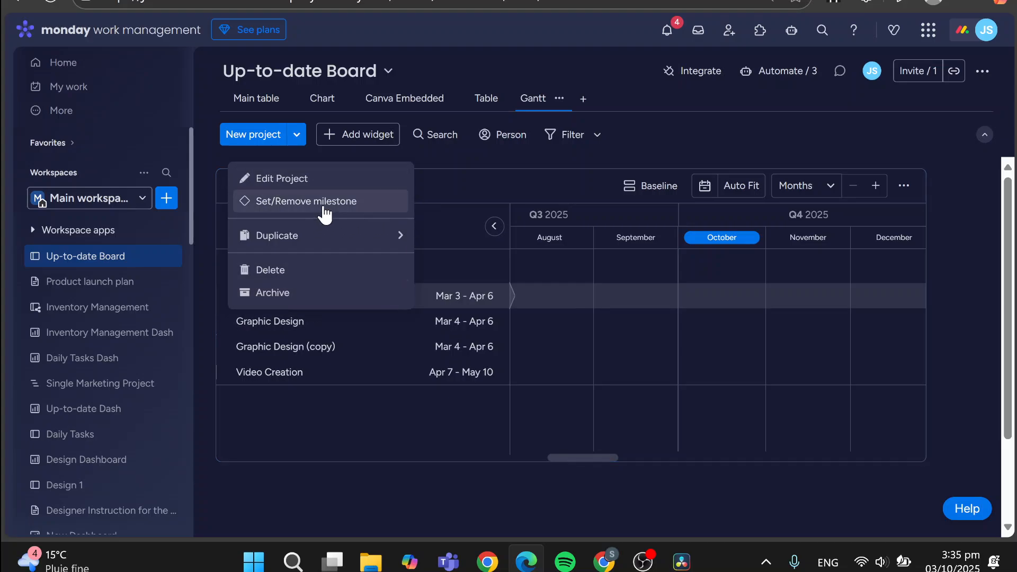
click(564, 301)
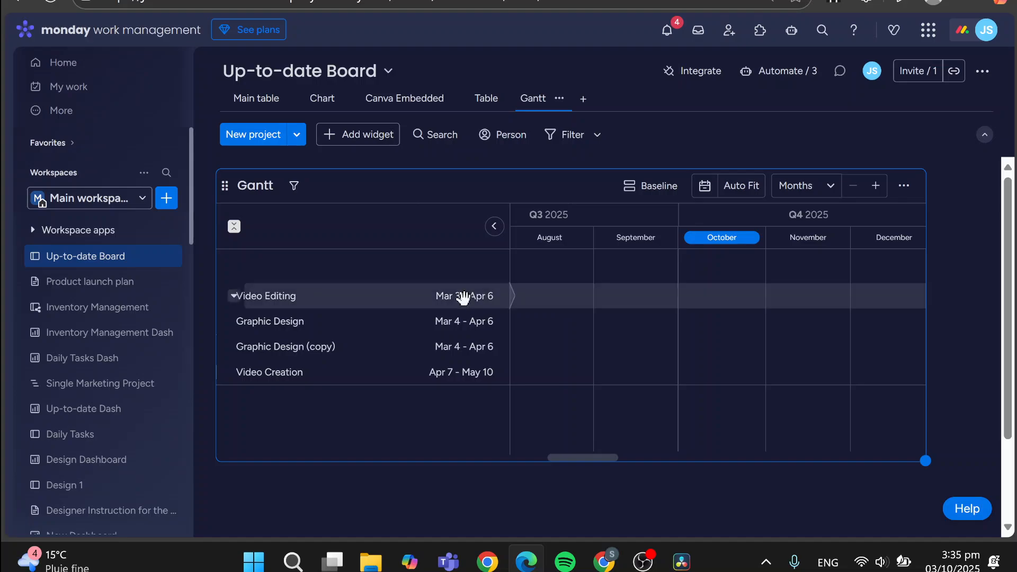
Examine the item details of Video Editing, Graphic Design and Video Creation from their bars on the Gantt timeline
drag(463, 298, 983, 323)
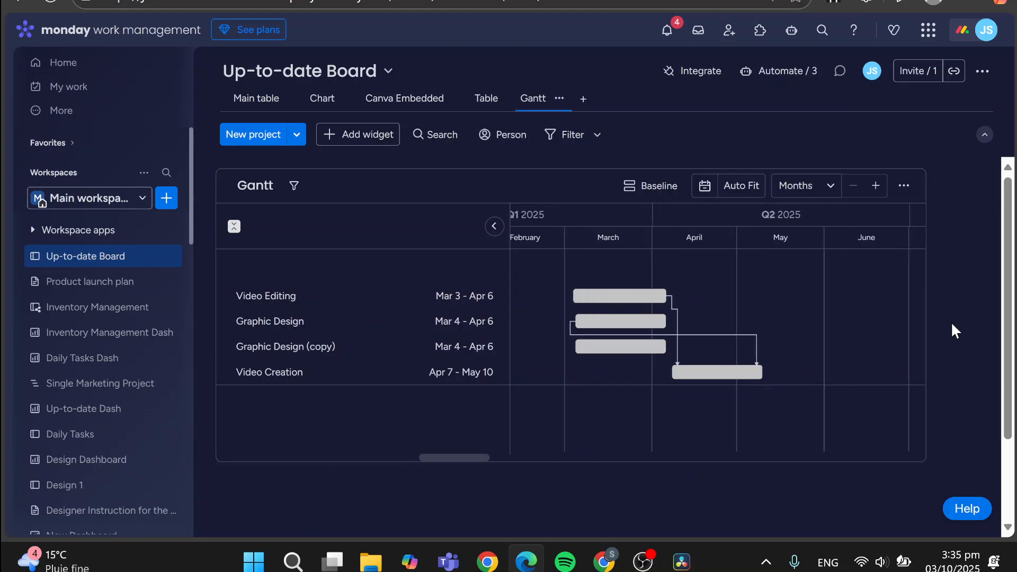
click(458, 296)
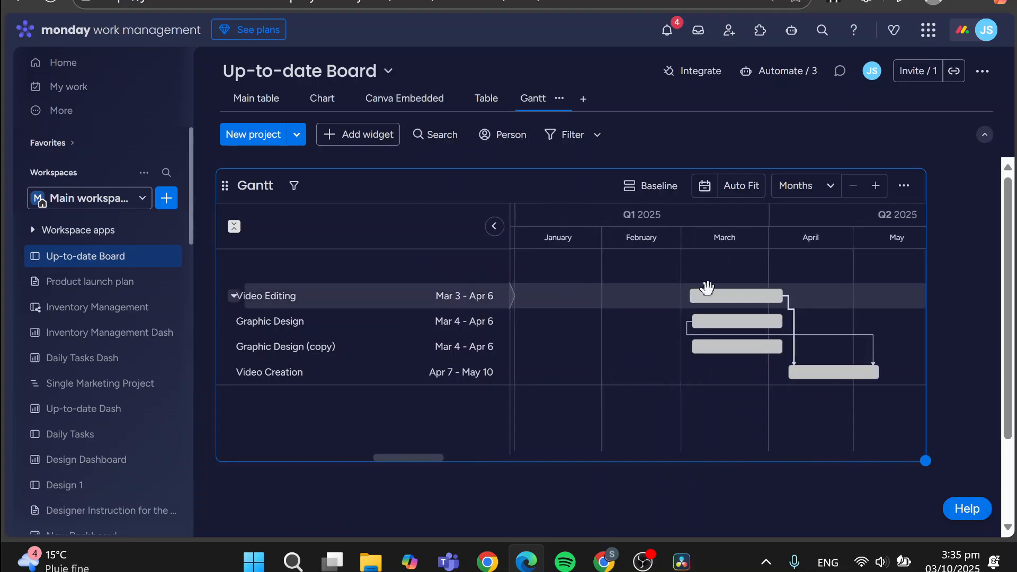
click(747, 299)
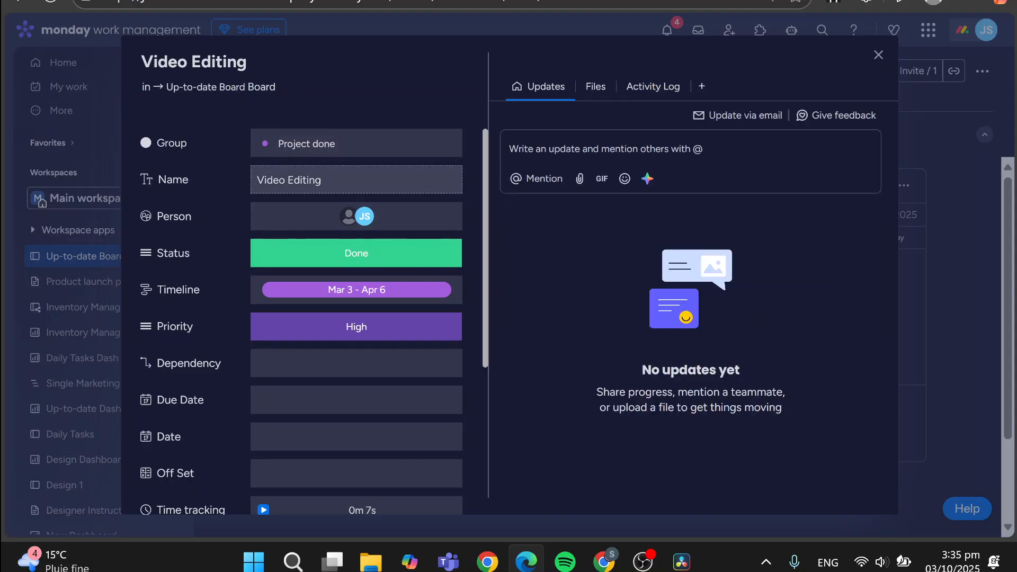
click(954, 270)
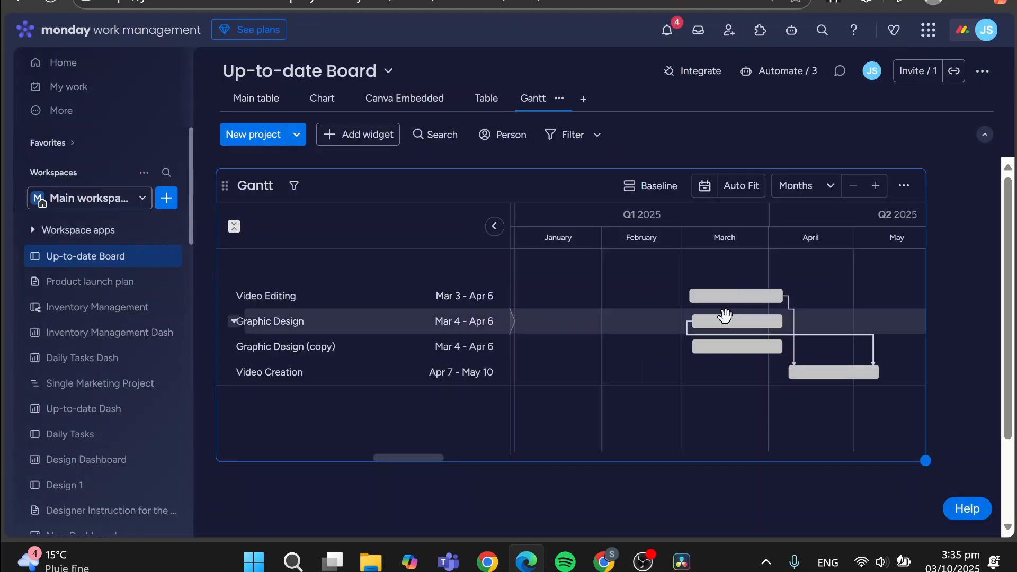
click(752, 319)
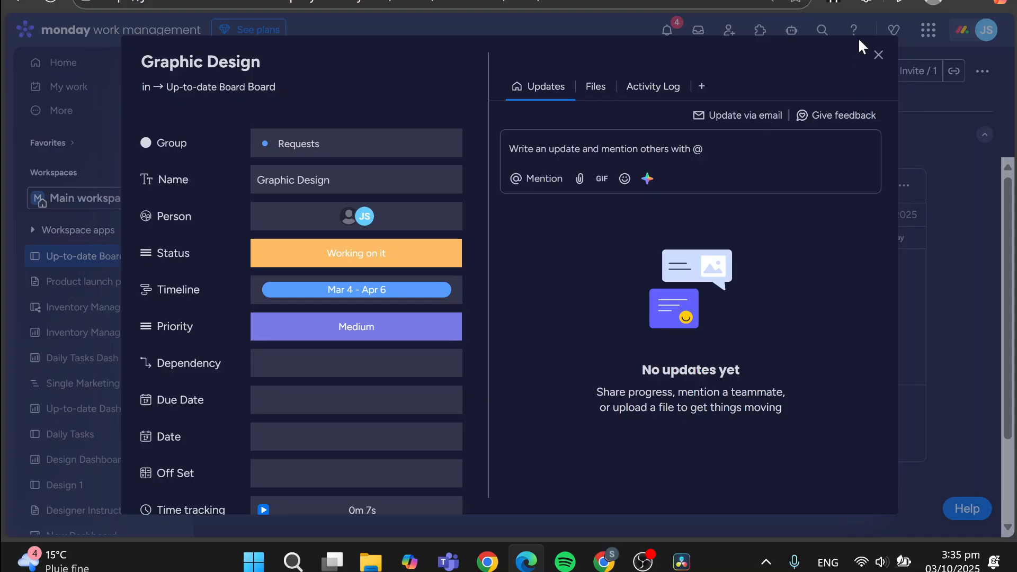
click(877, 55)
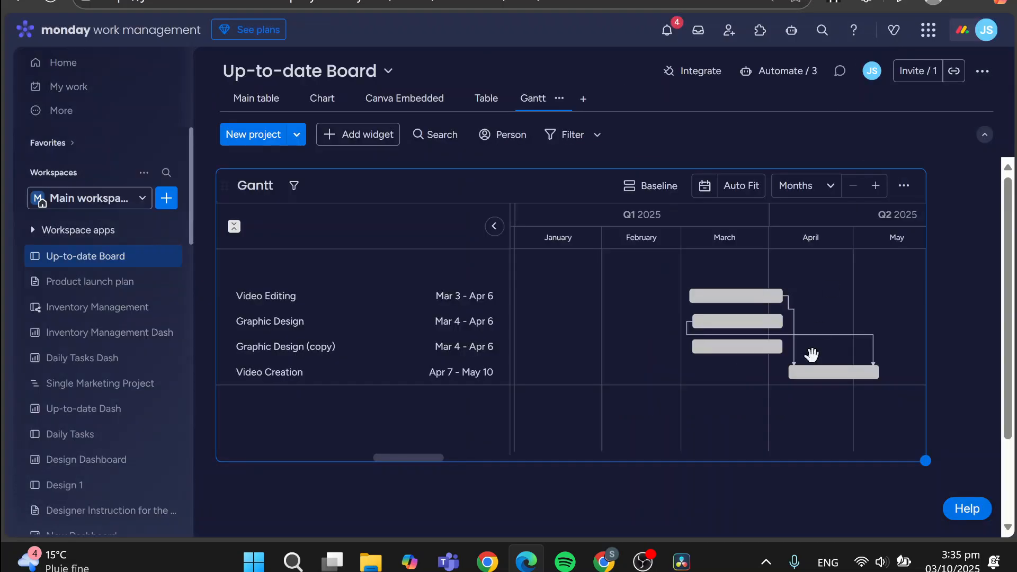
click(832, 373)
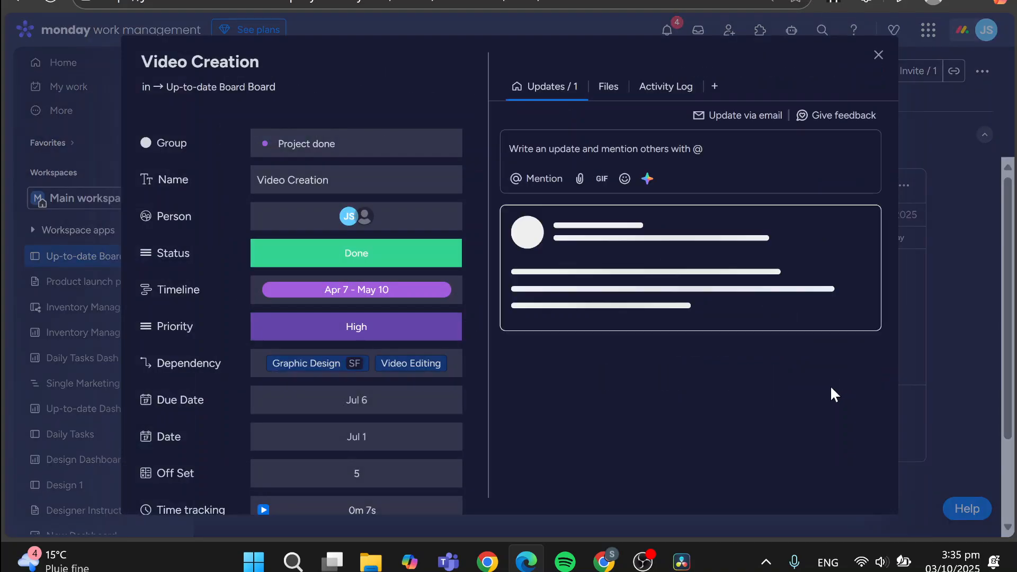
click(878, 55)
drag(595, 402, 175, 395)
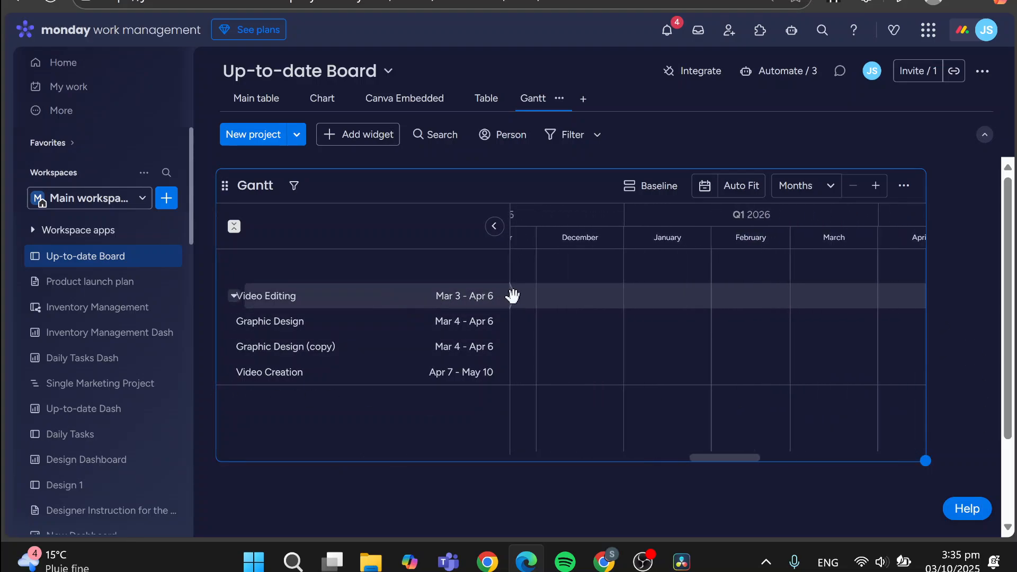
drag(480, 300, 55, 325)
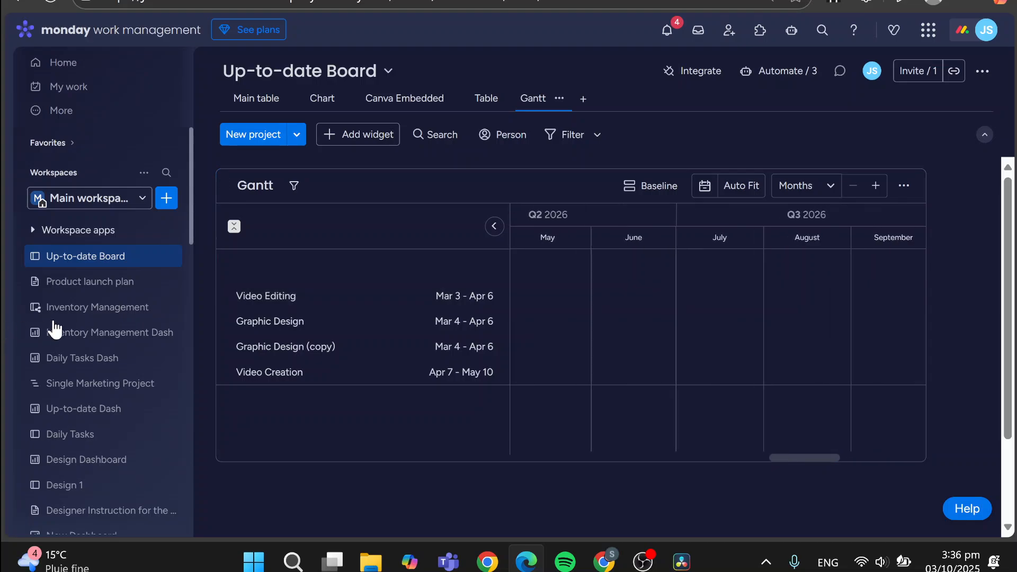
drag(749, 302, 943, 294)
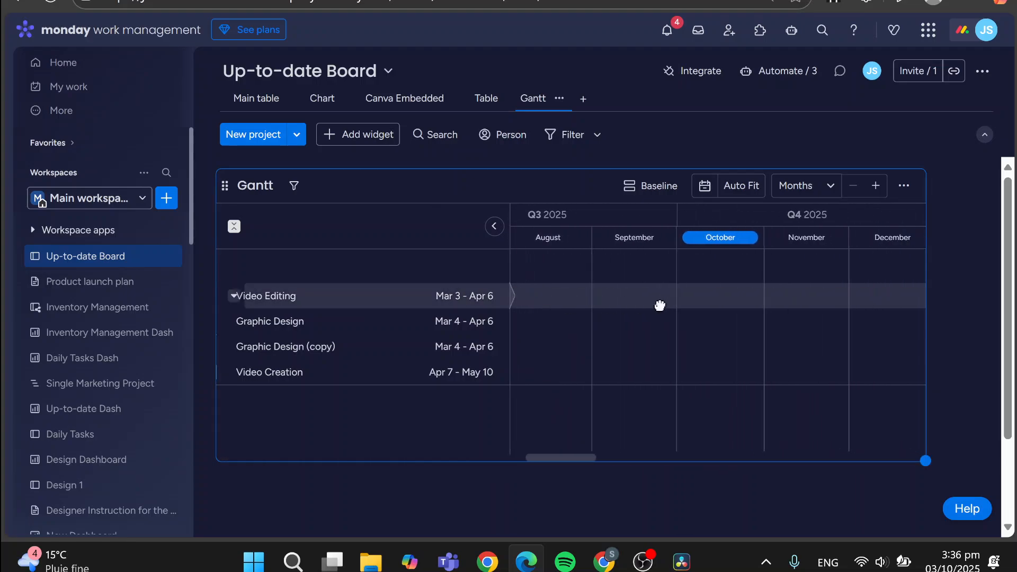
drag(659, 306, 724, 304)
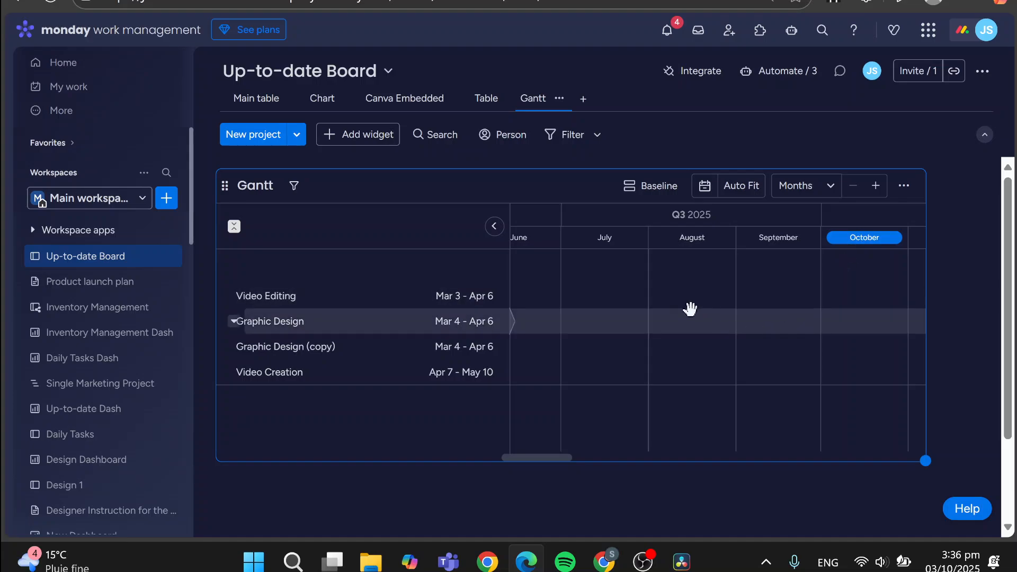
Try the Gantt timeline at the Weeks, Days, Months, Quarters and Years scales
click(836, 188)
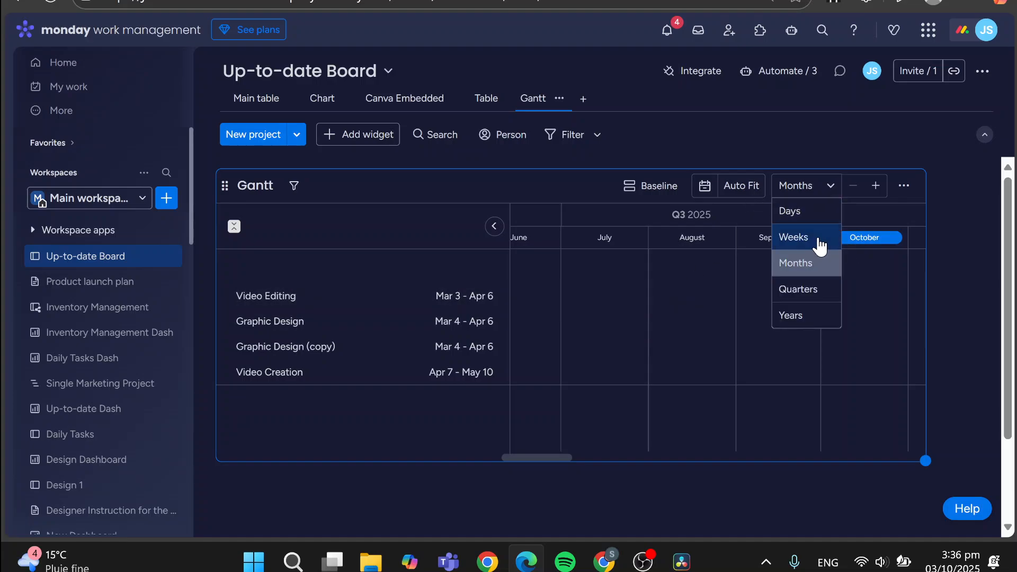
click(818, 241)
click(830, 193)
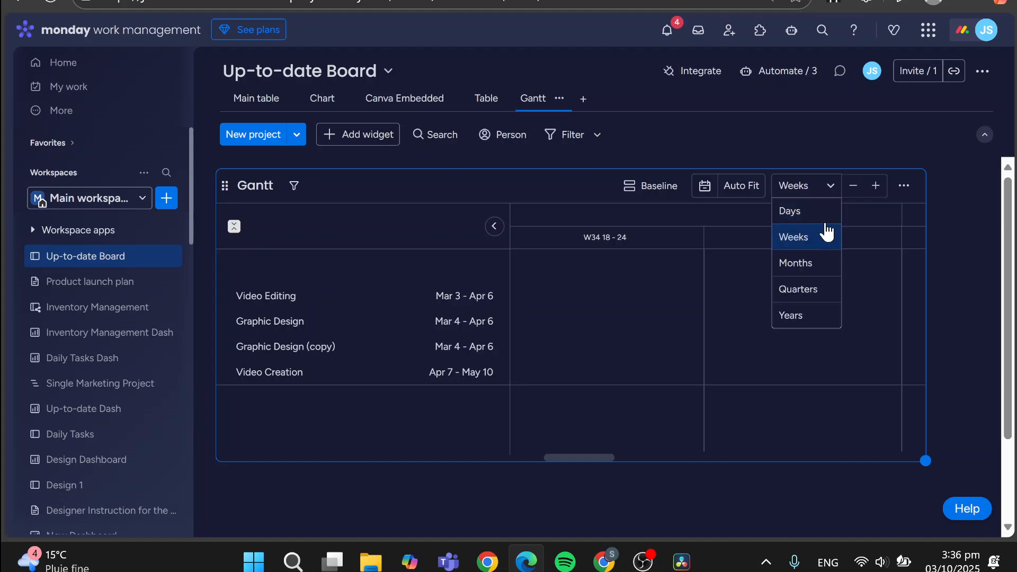
click(824, 209)
click(832, 194)
click(827, 263)
click(828, 193)
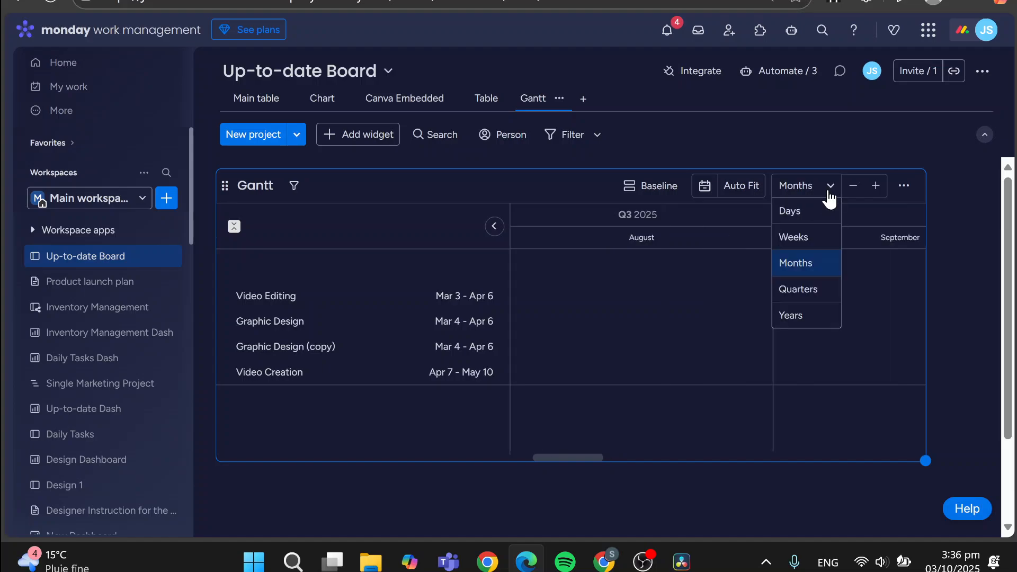
click(815, 288)
click(811, 194)
click(800, 318)
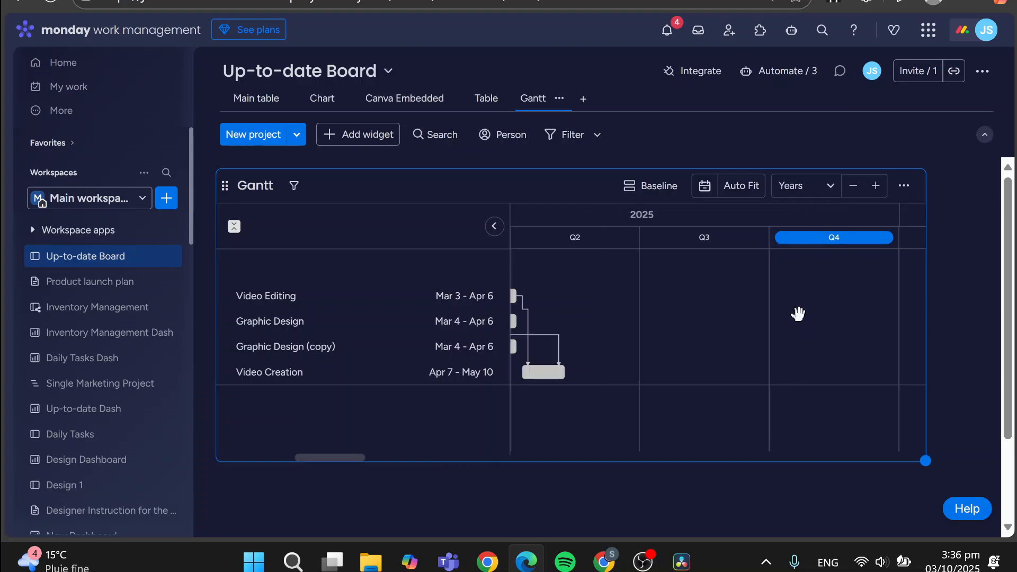
drag(656, 346, 842, 334)
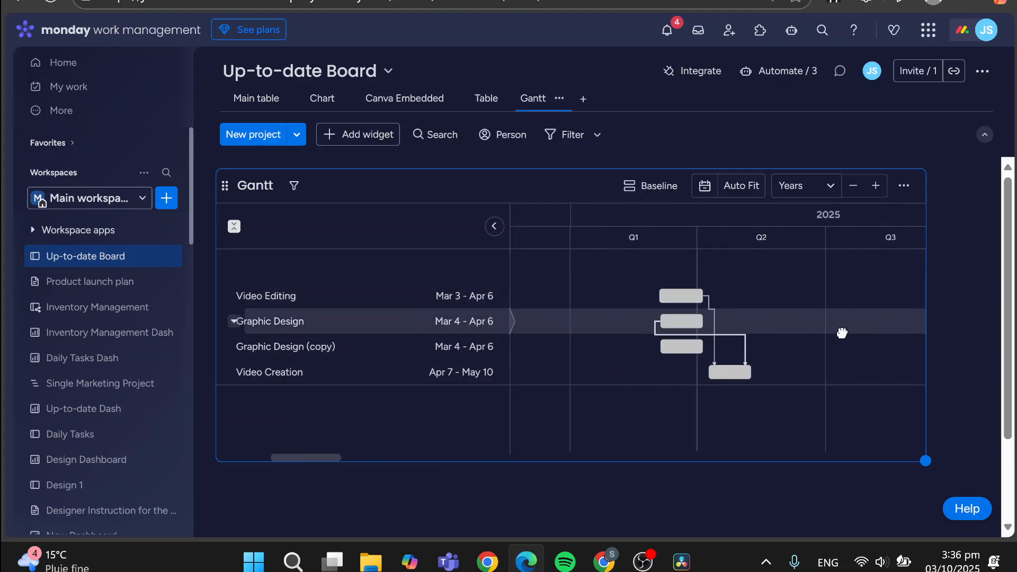
Auto-fit the Gantt timeline to the scheduled items
click(737, 193)
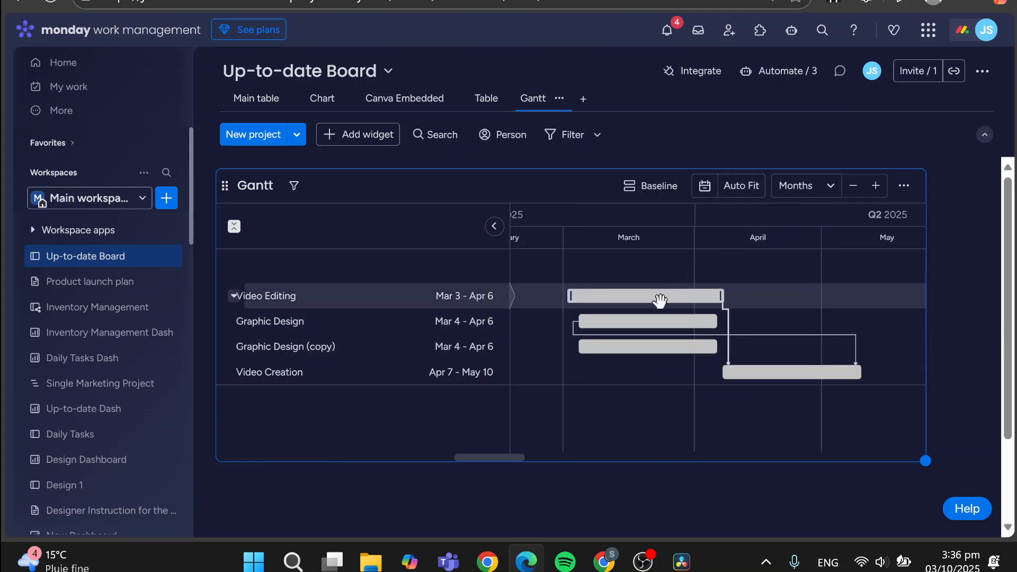
click(826, 196)
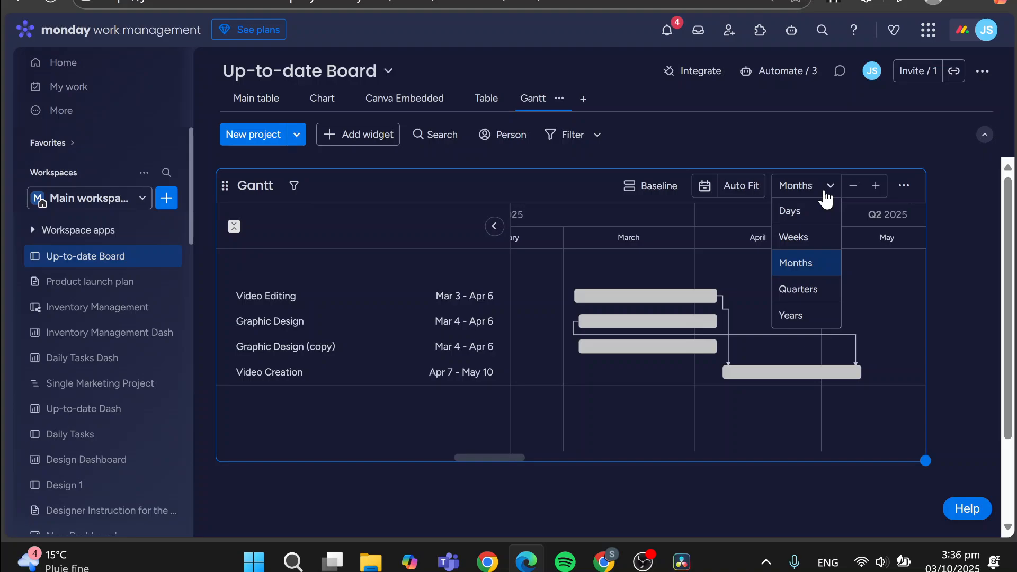
click(826, 197)
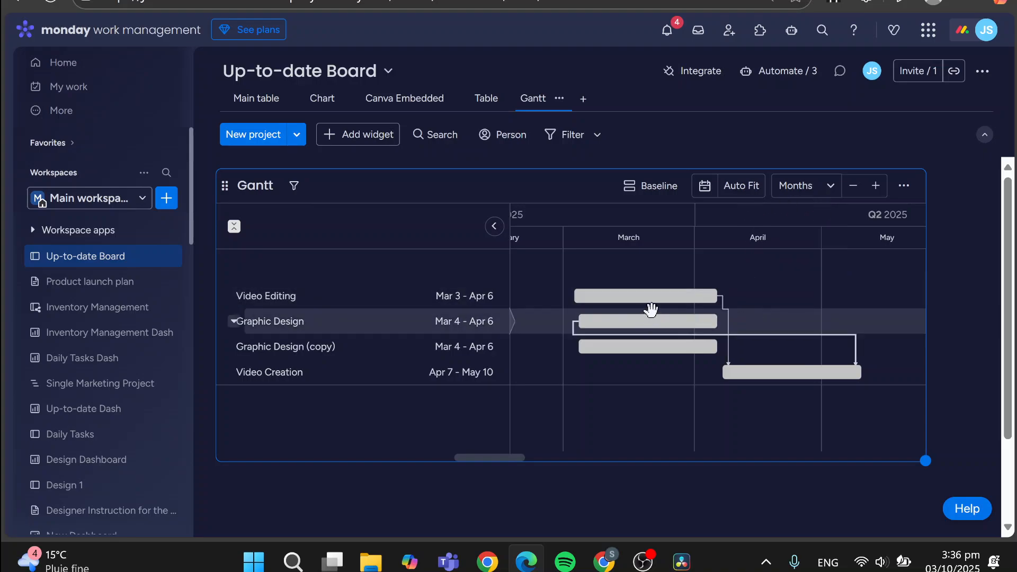
Reschedule Video Editing on the Gantt timeline, first to Apr 5 - May 9 and finally to May 7 - Jun 10
drag(662, 297, 803, 271)
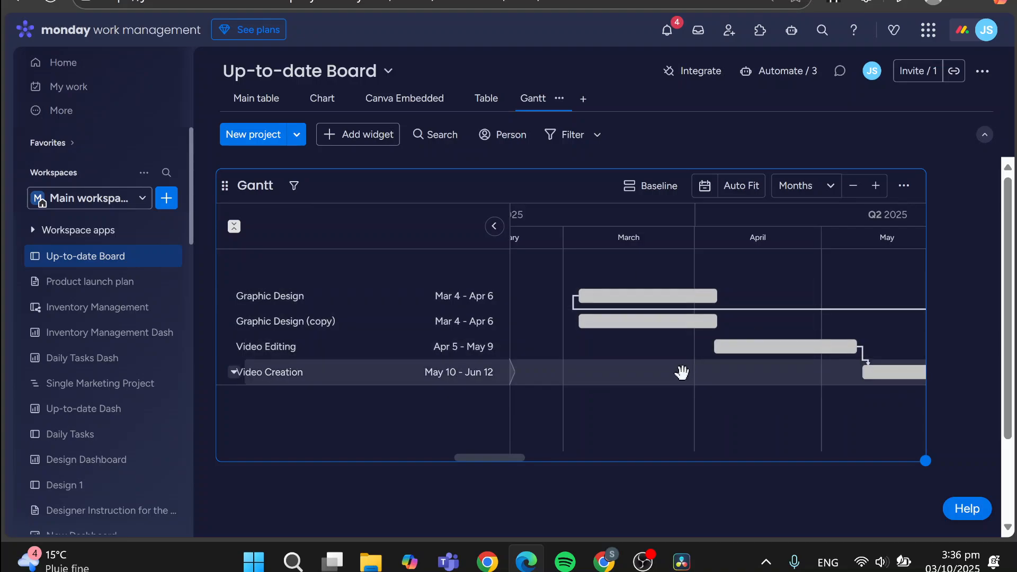
drag(654, 401, 545, 405)
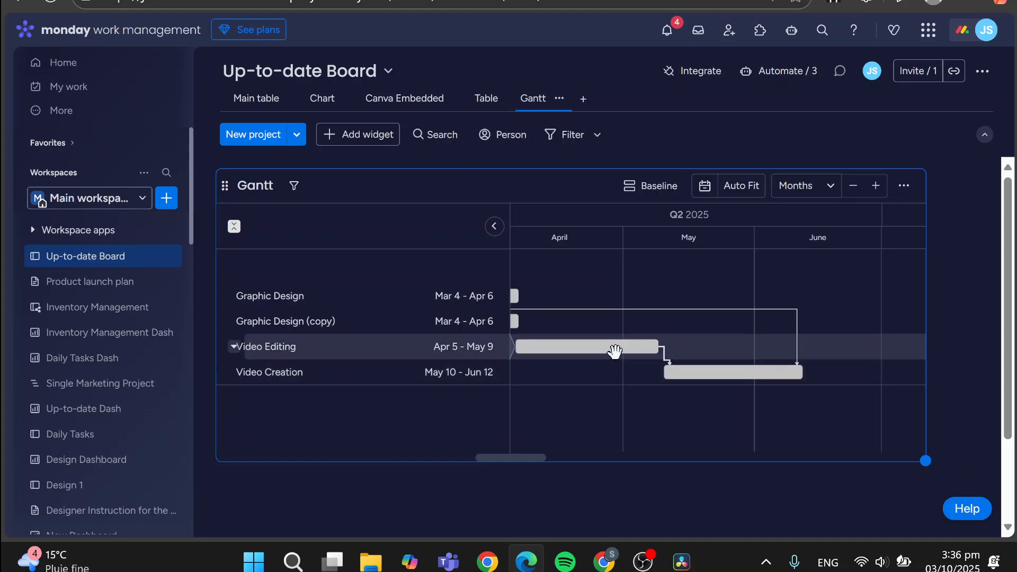
drag(613, 352, 518, 389)
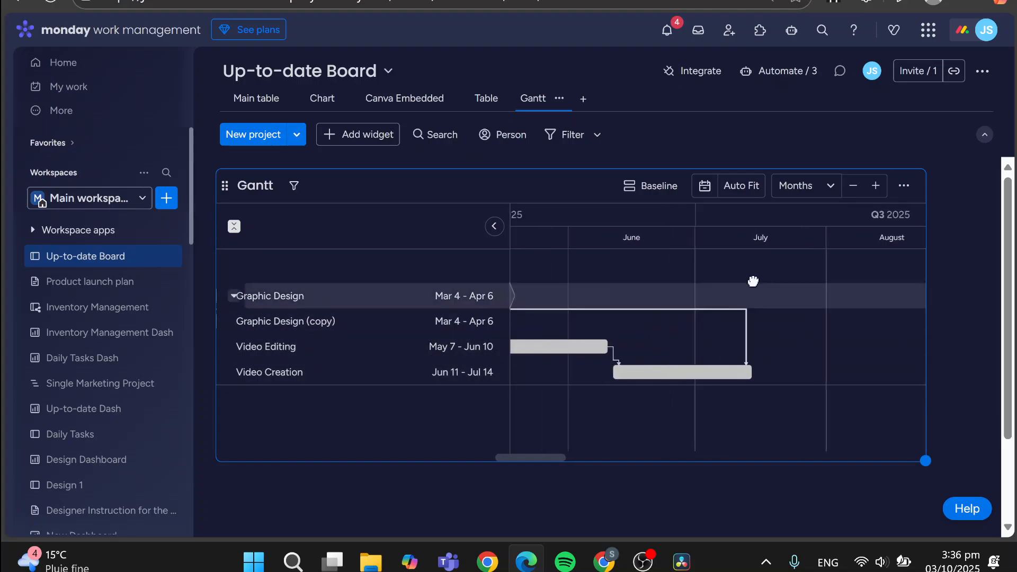
scroll(751, 281, left, 10)
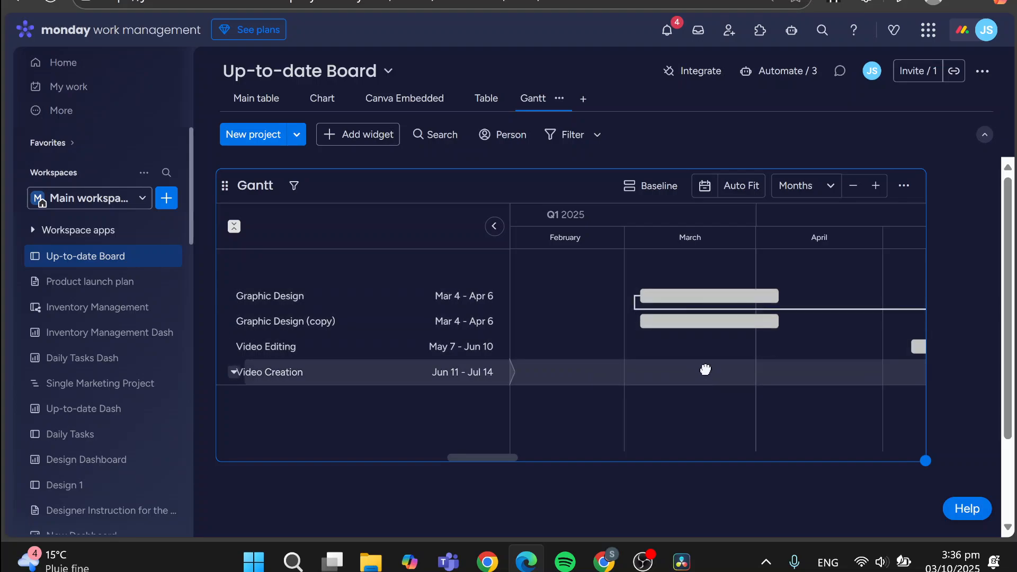
drag(705, 369, 466, 379)
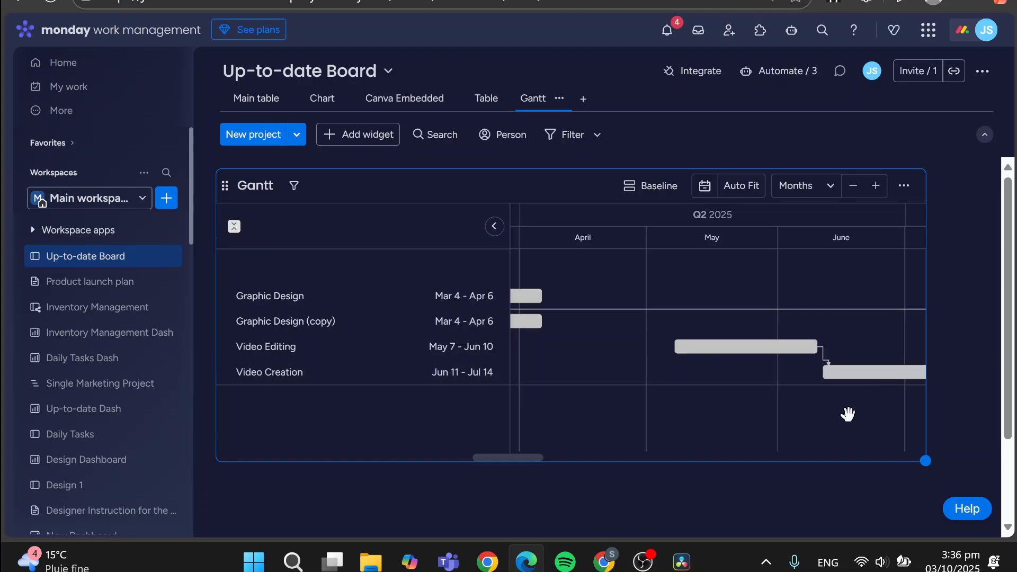
drag(844, 413, 729, 408)
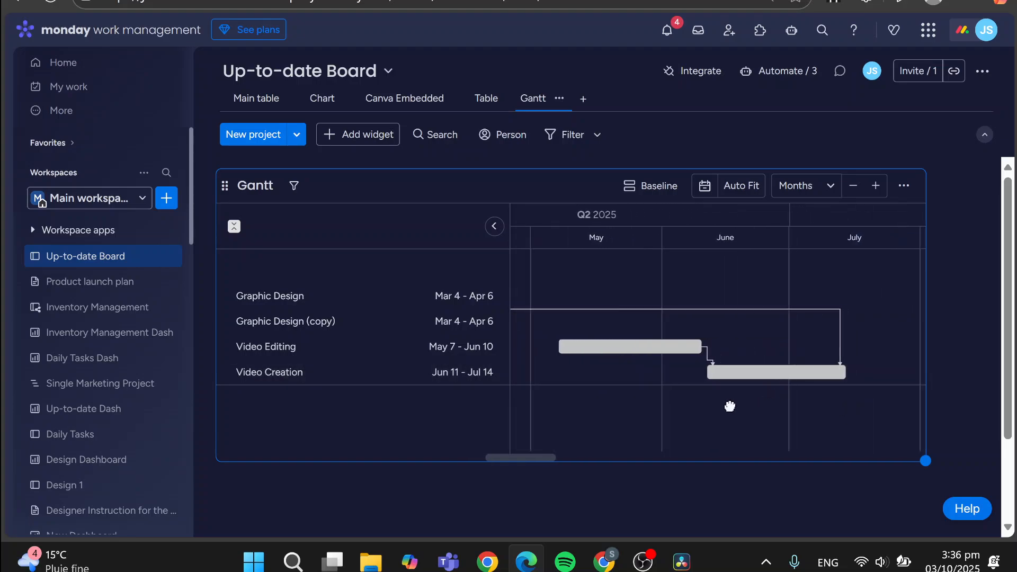
Add the Due Date and both Date columns as timeline columns in the Gantt widget settings
click(905, 186)
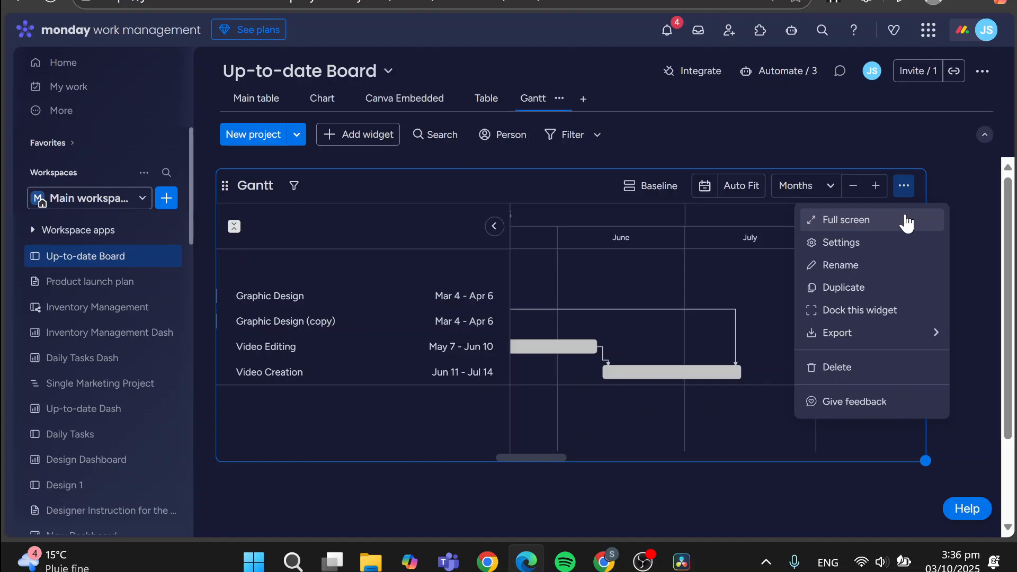
click(910, 254)
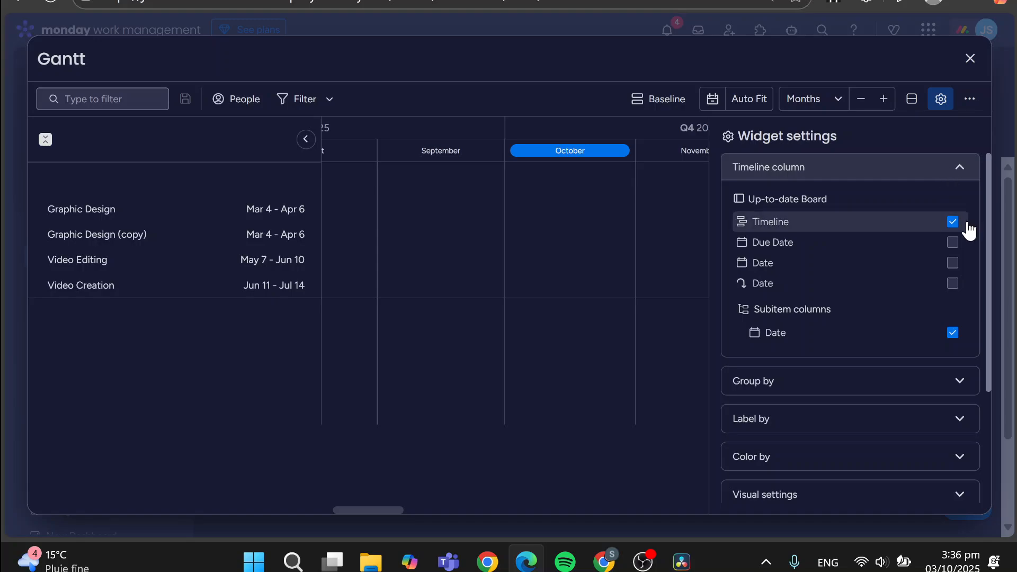
click(953, 244)
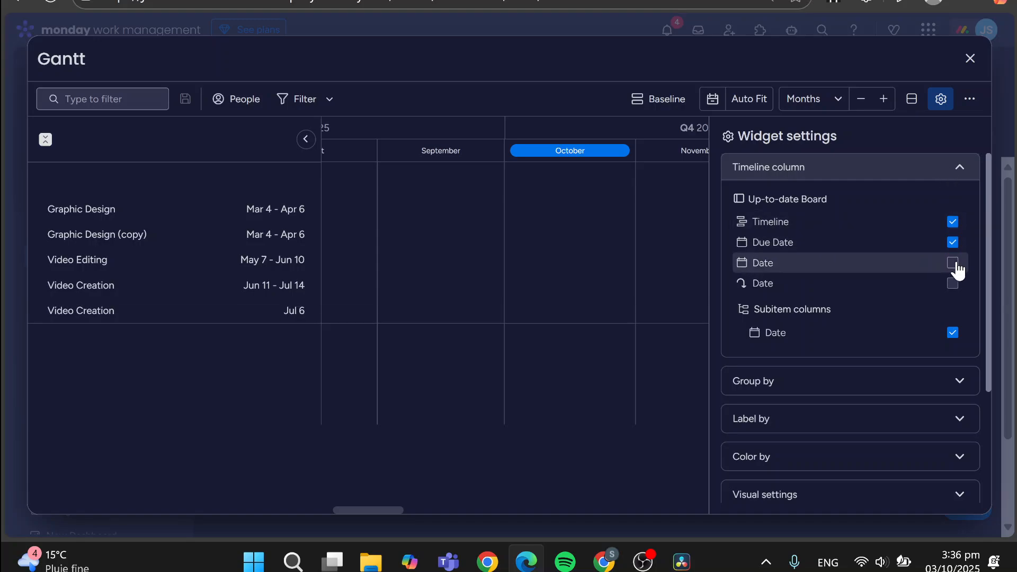
click(953, 264)
click(953, 284)
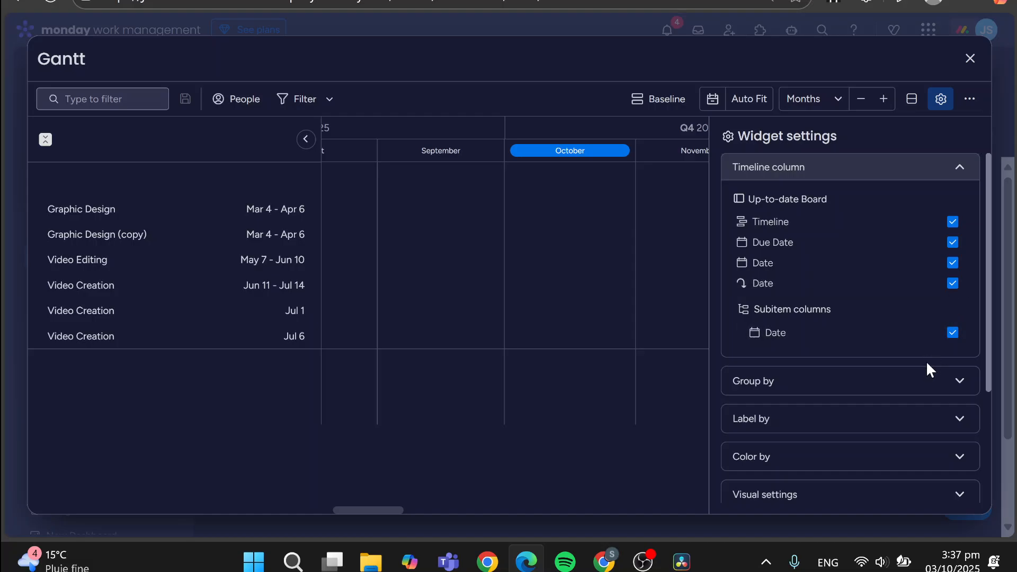
Examine the Gantt widget's grouping, label, color and visual settings, and close the settings without changing those options
click(953, 385)
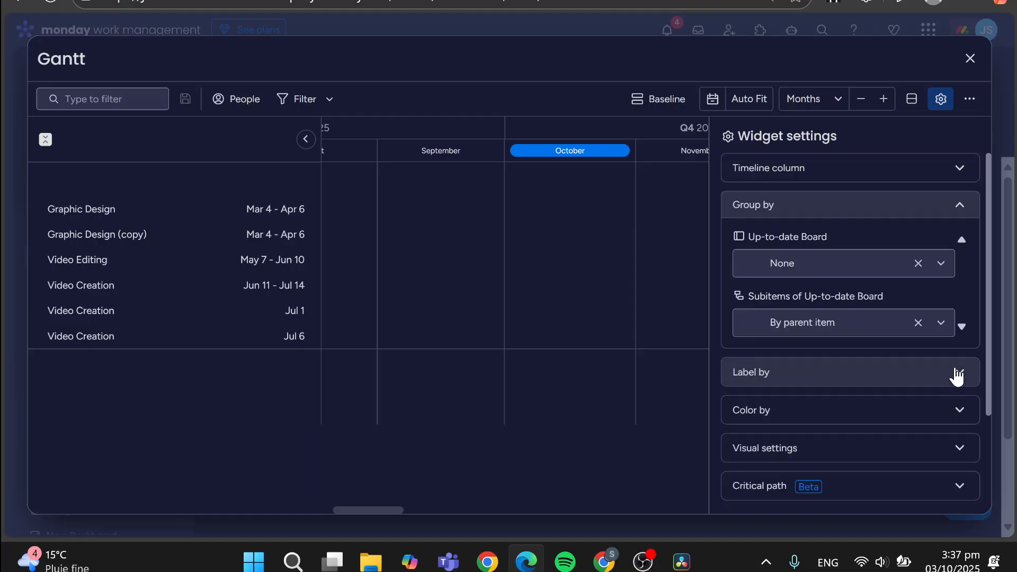
click(927, 378)
click(902, 411)
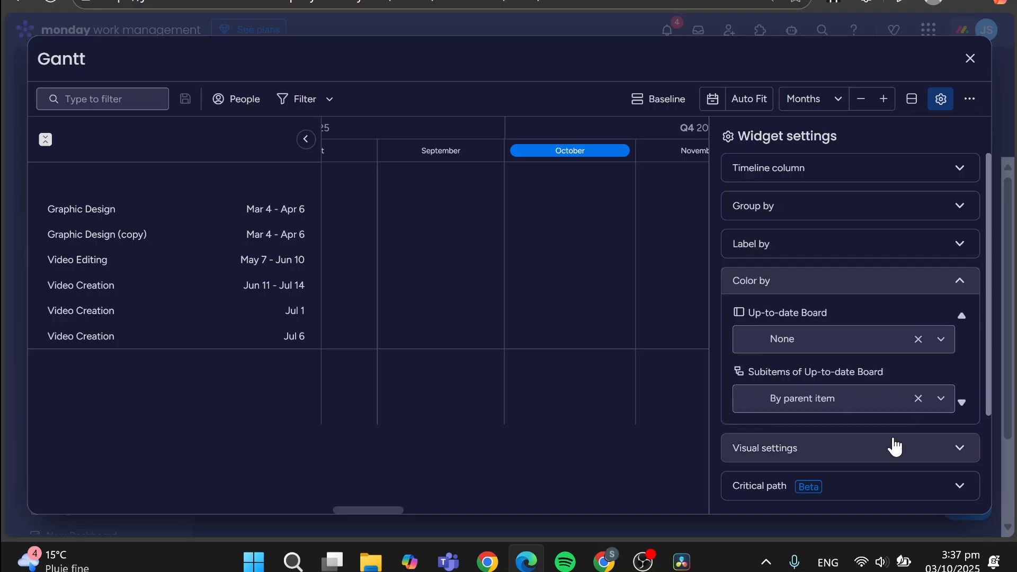
click(894, 449)
scroll(874, 375, down, 2)
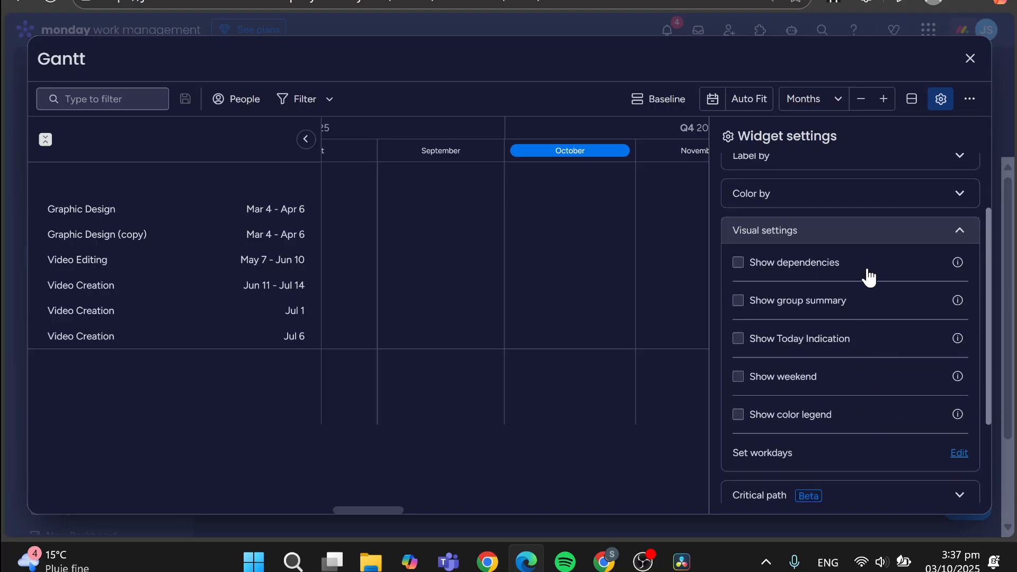
scroll(871, 281, down, 2)
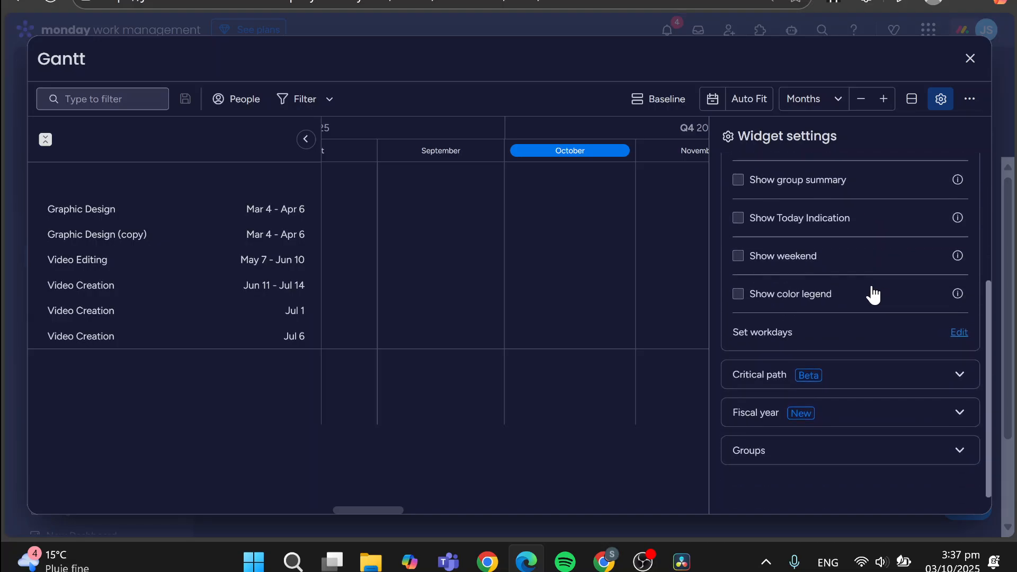
click(970, 59)
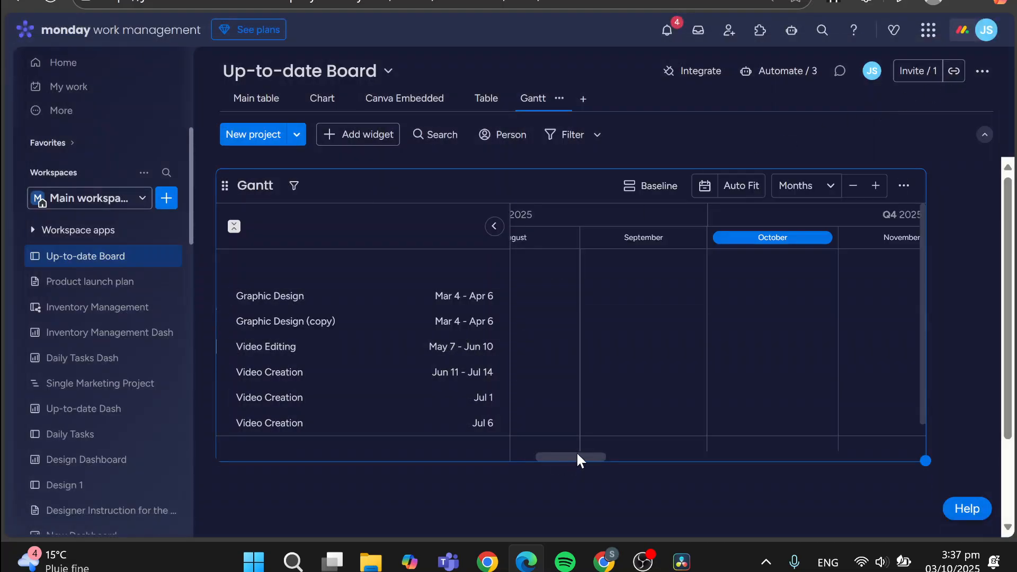
Scale the Gantt timeline to Weeks and examine the Video Creation item's details from its Jul 6 bar
drag(575, 454, 540, 475)
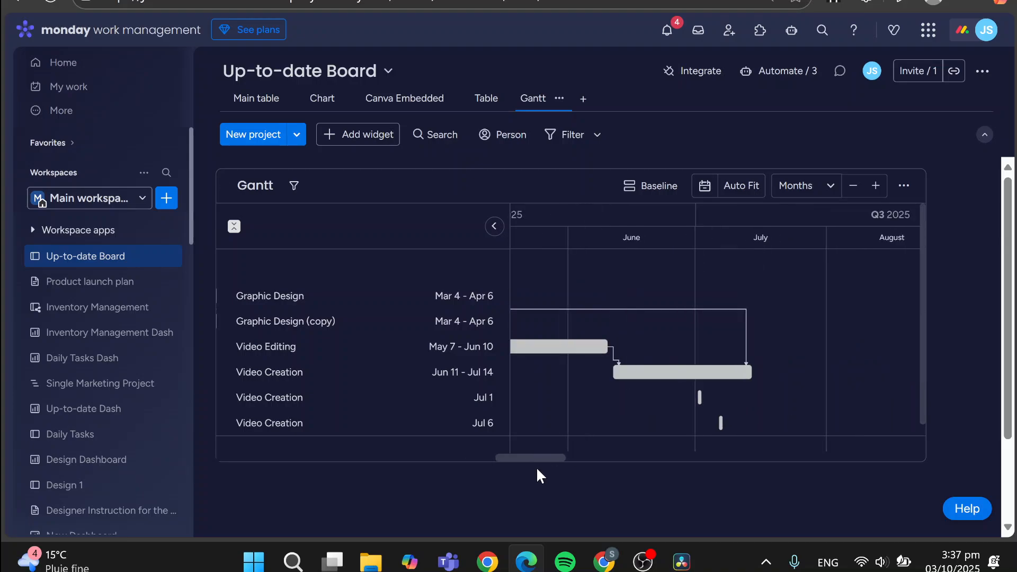
click(832, 185)
click(824, 243)
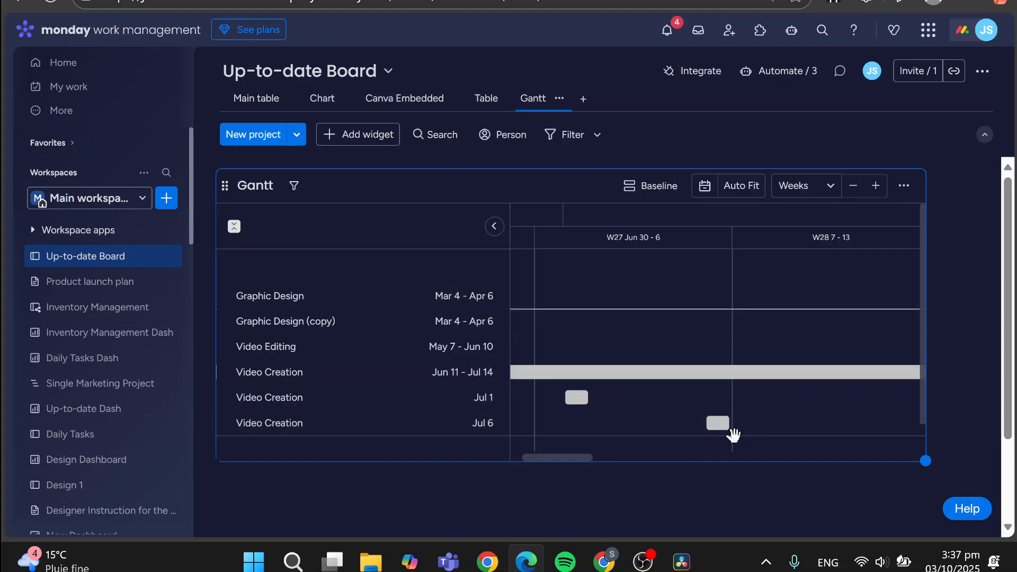
click(717, 424)
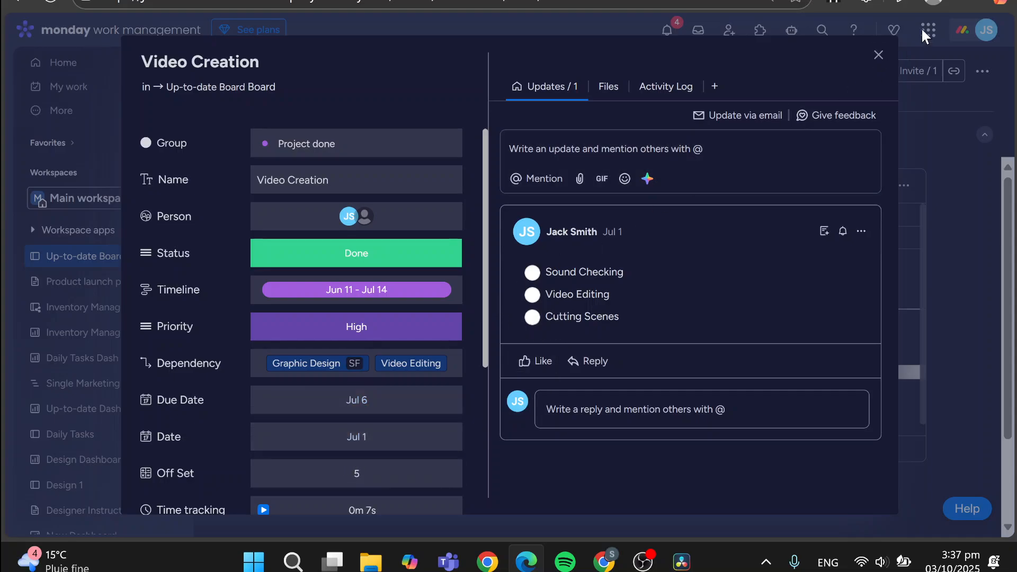
click(879, 55)
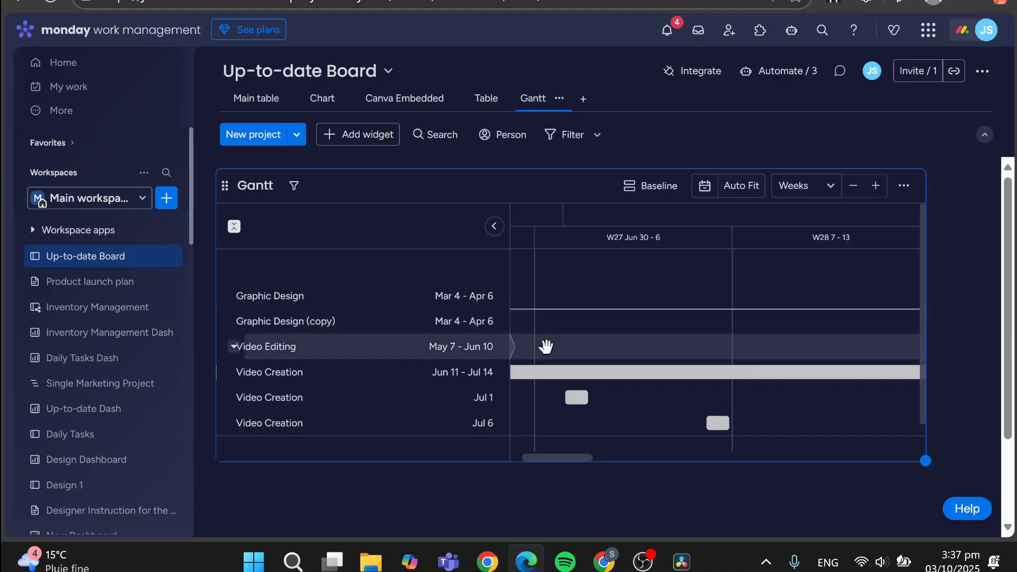
Look at the description of the Gantt Baseline feature and close it
click(681, 331)
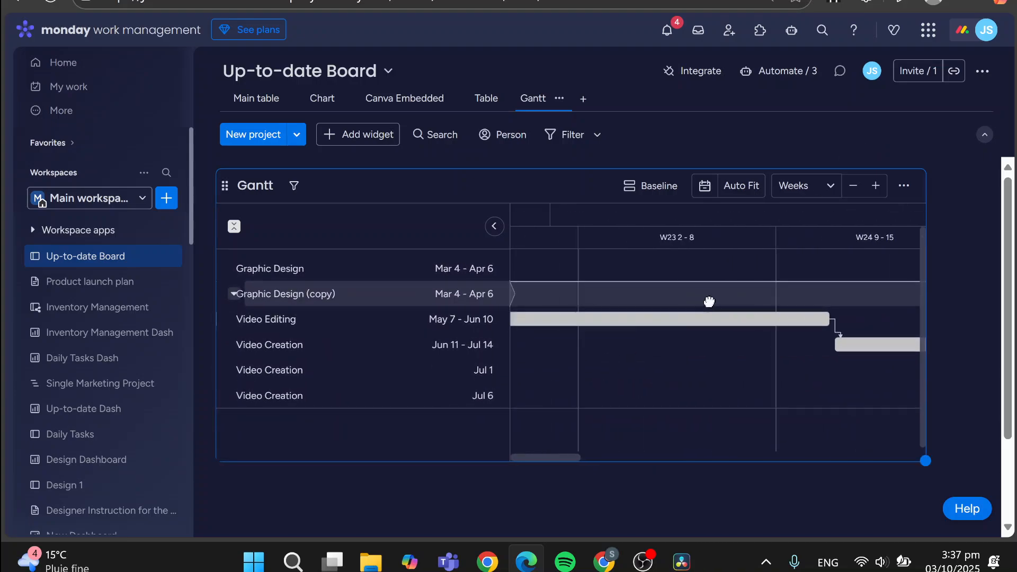
click(678, 190)
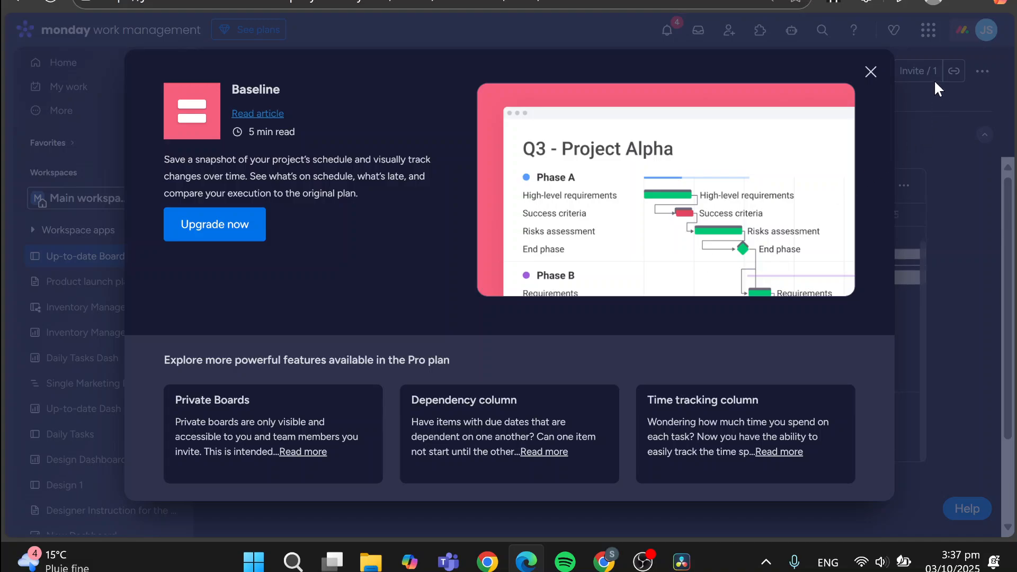
click(870, 74)
drag(622, 325, 849, 301)
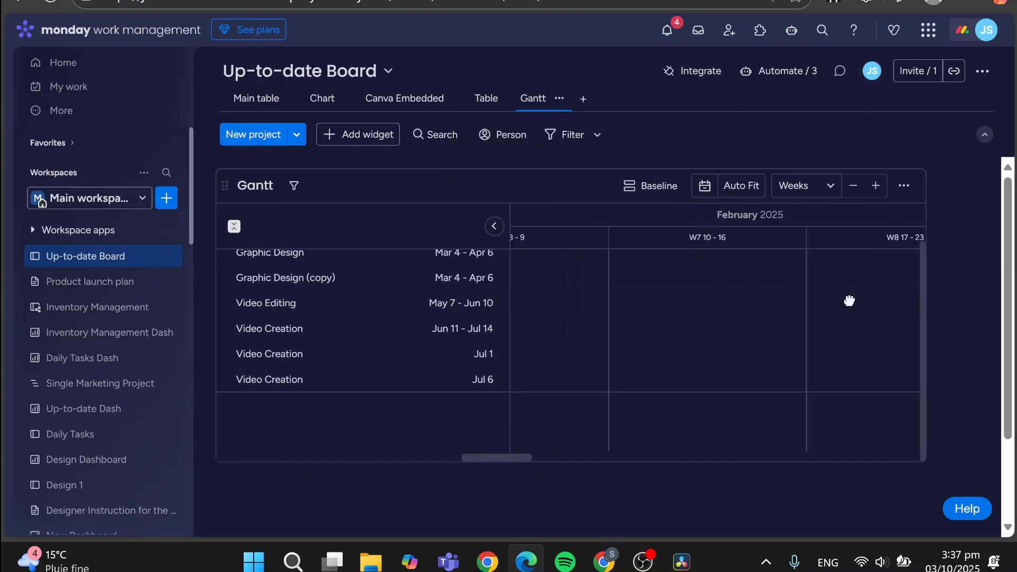
drag(625, 307, 842, 337)
drag(625, 312, 827, 318)
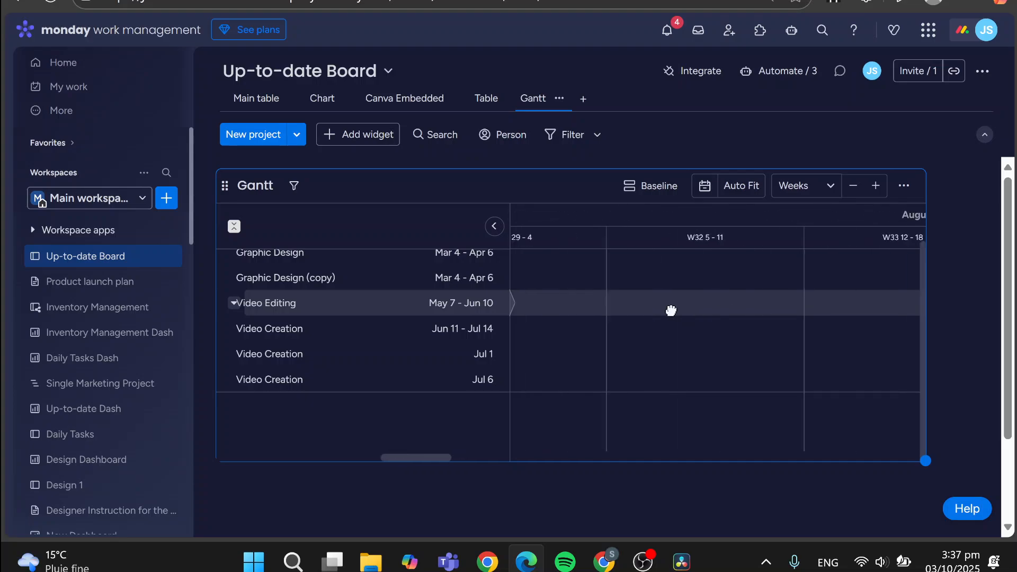
drag(779, 353, 513, 393)
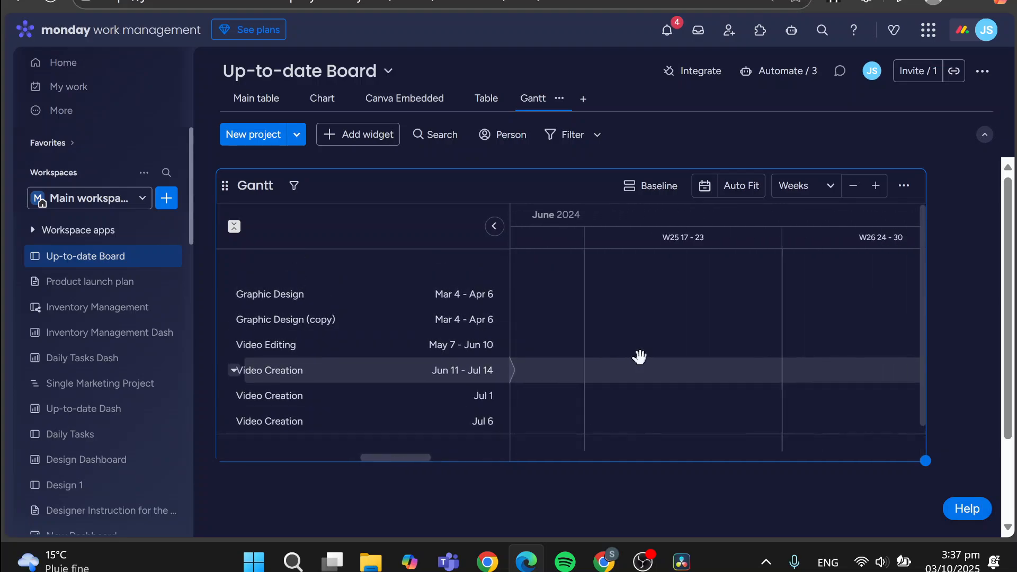
Switch Up-to-date Board from the Gantt view to its Main table
click(267, 101)
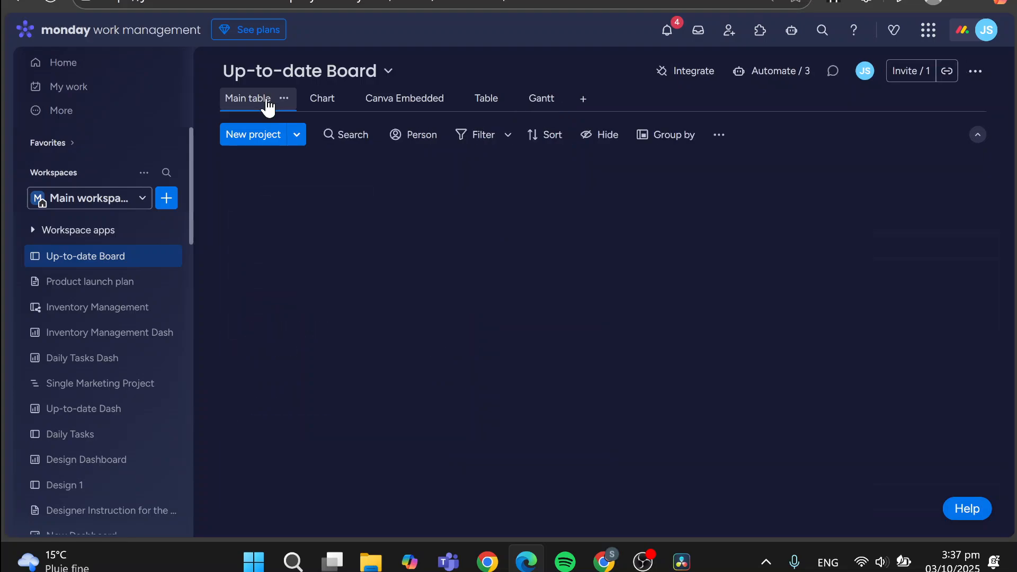